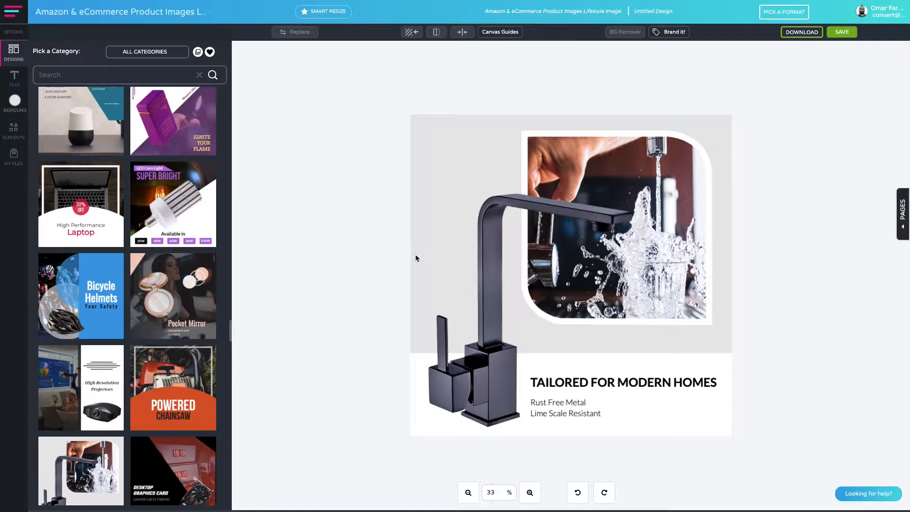
Review the editing options of the faucet image and the headline, and look through the Text, Elements and My Files sections.
click(479, 316)
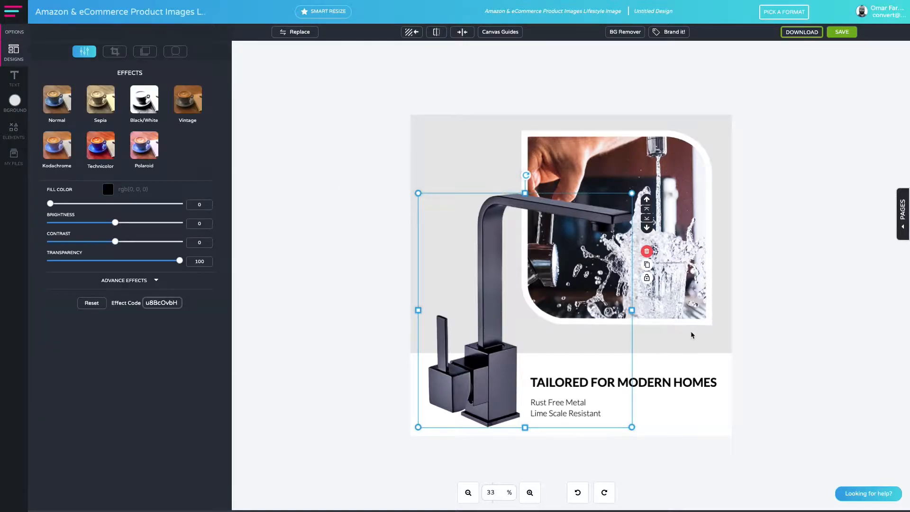
click(685, 360)
click(664, 381)
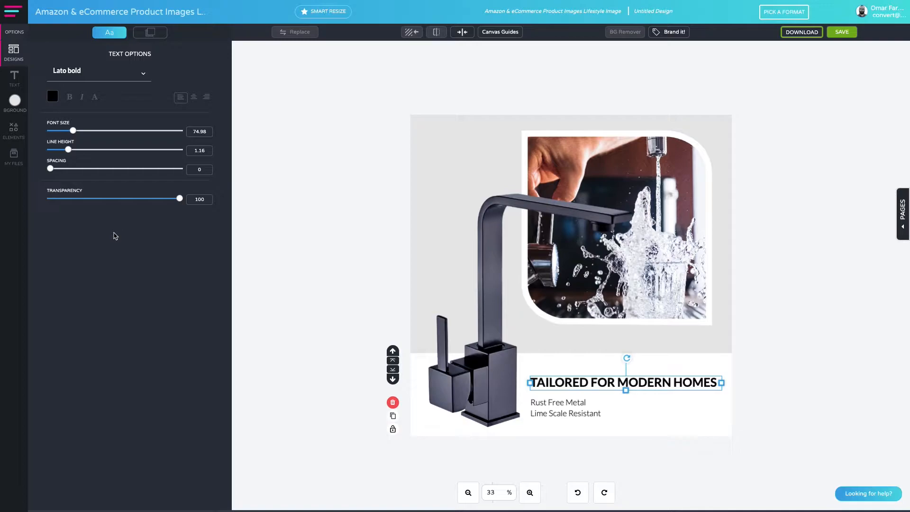
click(14, 79)
click(14, 131)
click(18, 151)
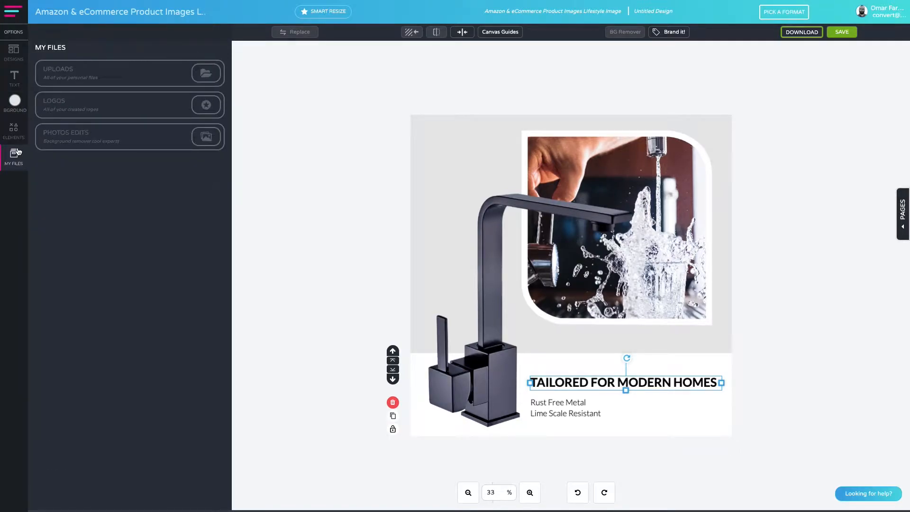
click(15, 35)
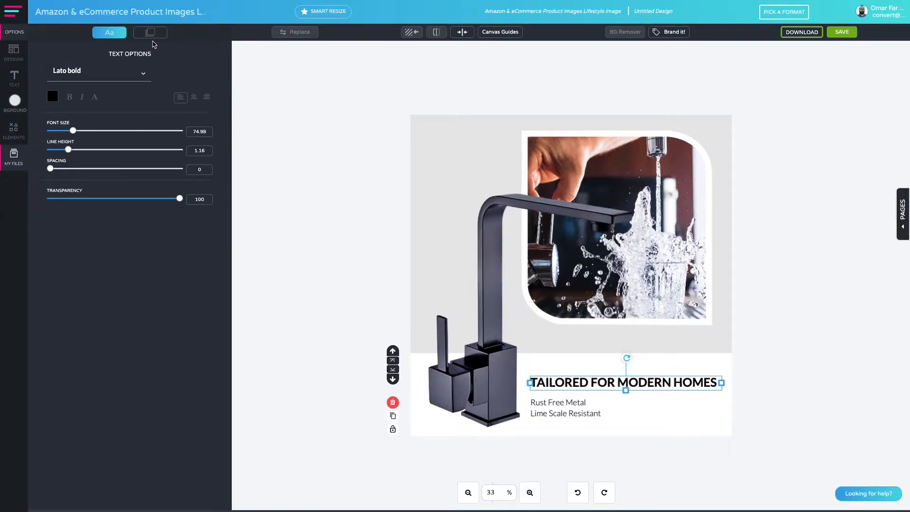
Widen the headline's text box slightly and set its font size to 74.
drag(722, 383, 720, 383)
mouse_move(720, 383)
mouse_down()
mouse_move(610, 380)
mouse_move(724, 384)
mouse_up()
click(73, 131)
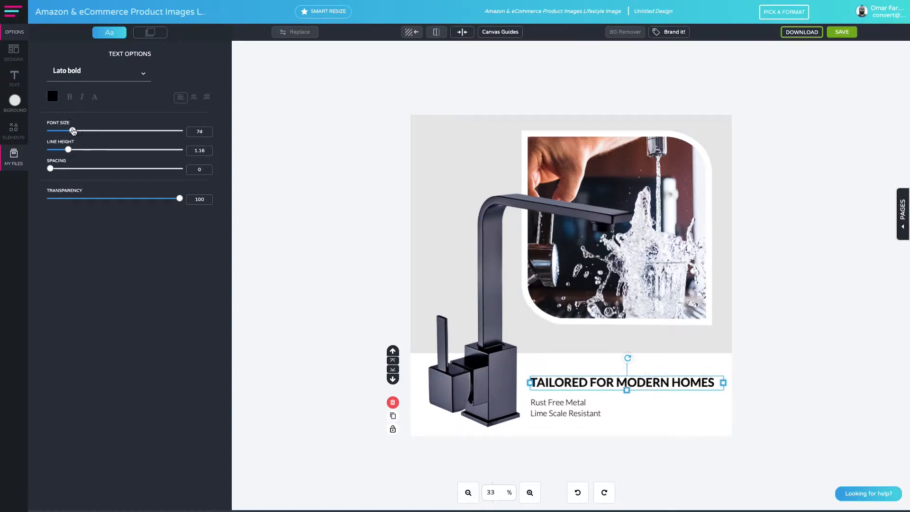
drag(51, 169, 53, 170)
Try enlarging the faucet image slightly and rotating it.
click(499, 333)
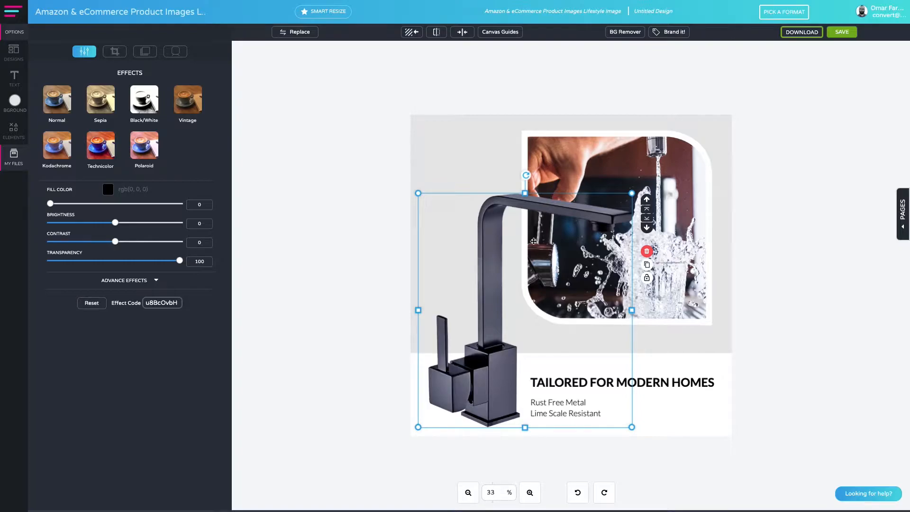
mouse_move(632, 192)
mouse_down()
mouse_move(741, 116)
mouse_move(650, 170)
mouse_move(519, 307)
mouse_move(646, 179)
mouse_move(632, 193)
mouse_up()
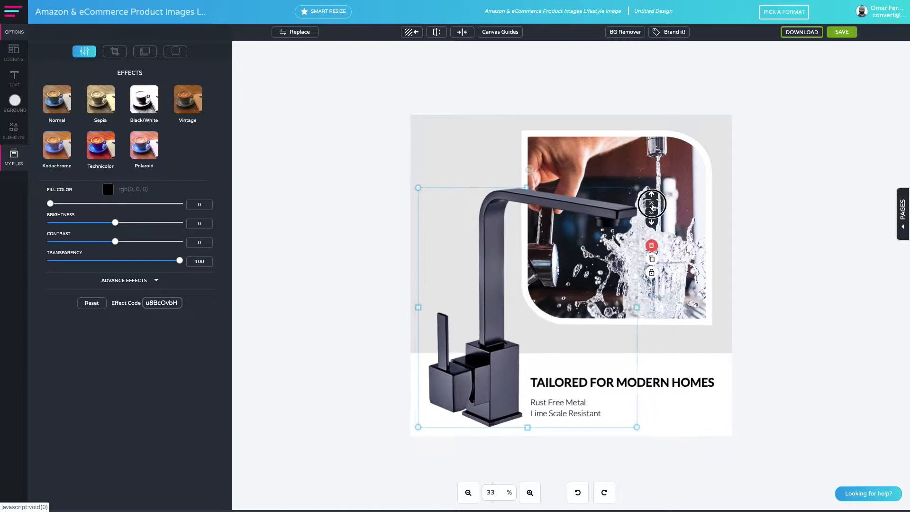
click(525, 175)
drag(524, 175, 522, 279)
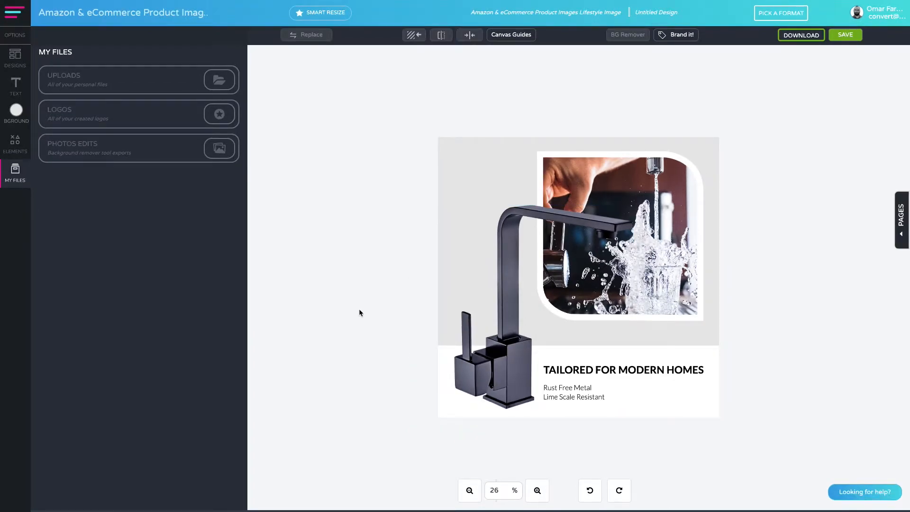
Open the faucet image for cropping and set a 1/1 crop area over its upper part.
click(500, 360)
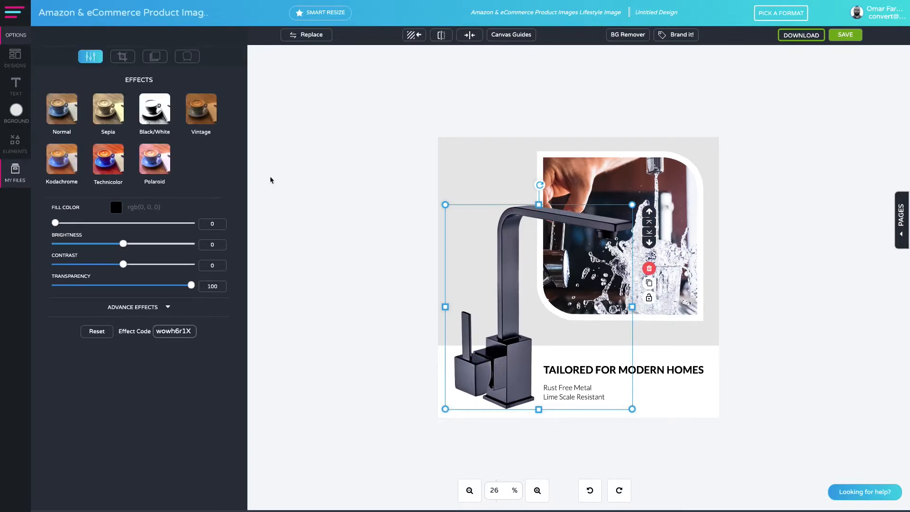
click(126, 59)
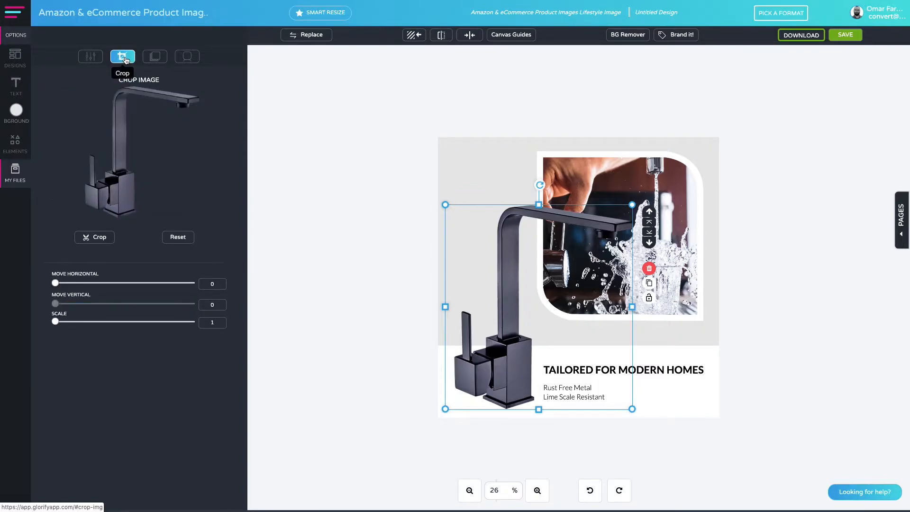
click(80, 237)
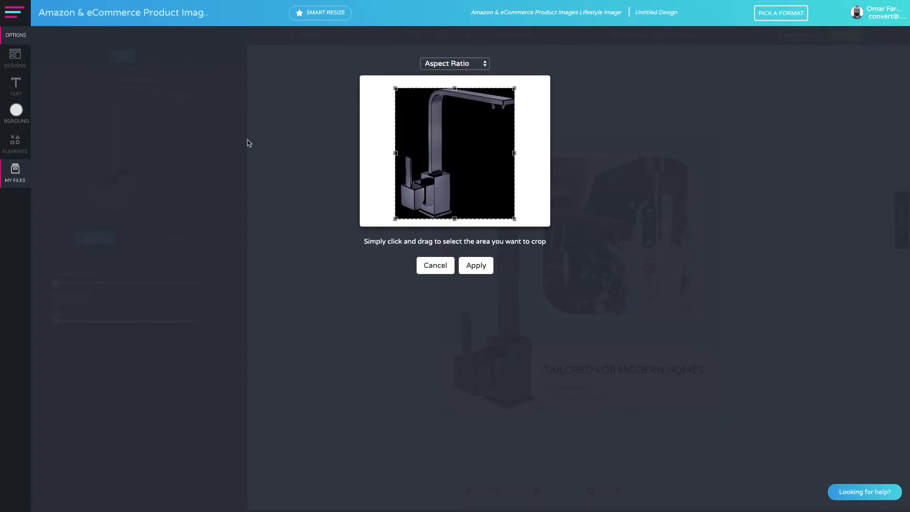
drag(395, 218, 333, 230)
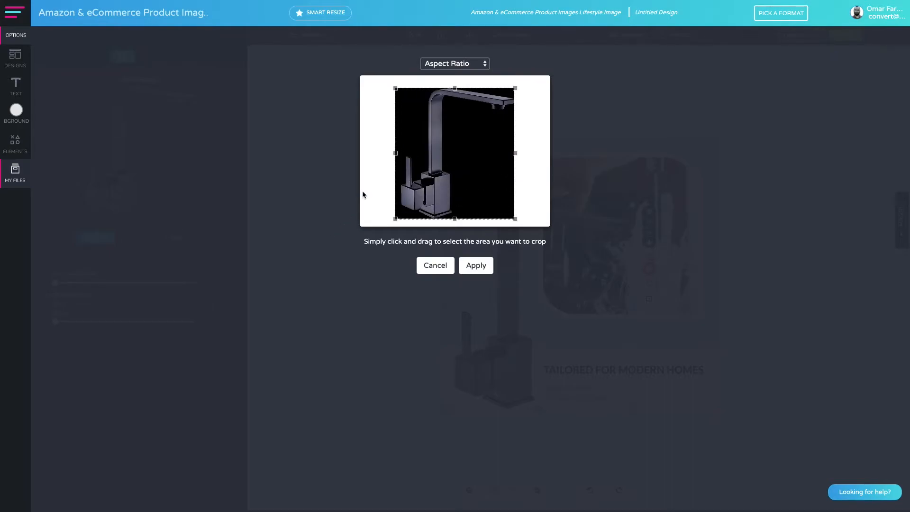
click(448, 63)
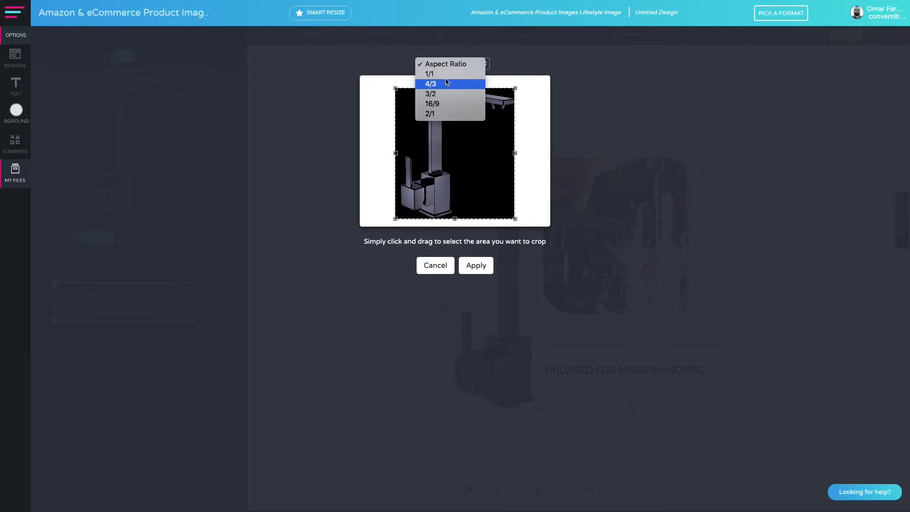
click(447, 74)
drag(515, 208, 494, 185)
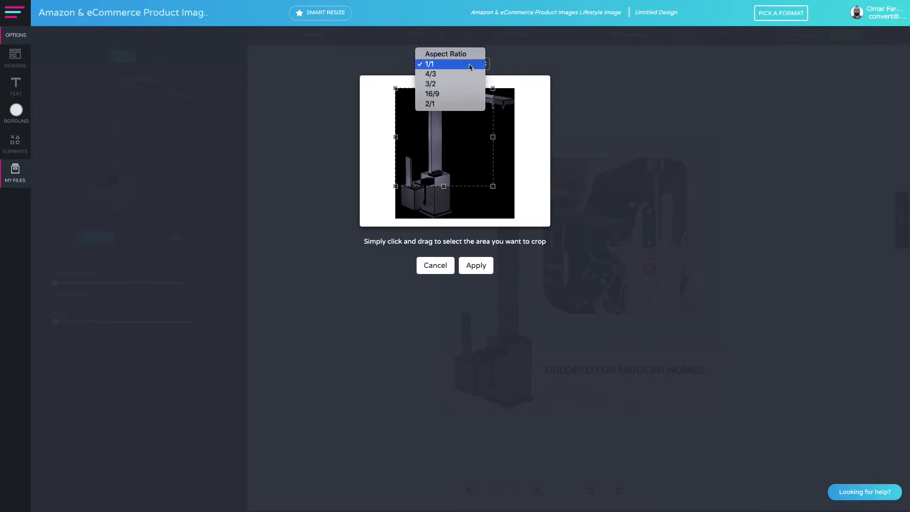
Remove the fixed aspect ratio and crop the faucet image to its base and handle.
click(468, 55)
drag(494, 87, 449, 158)
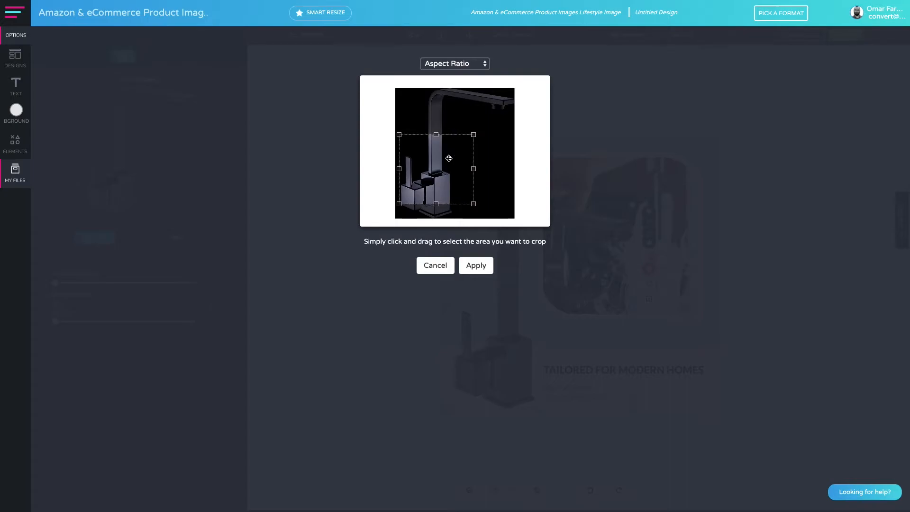
click(476, 265)
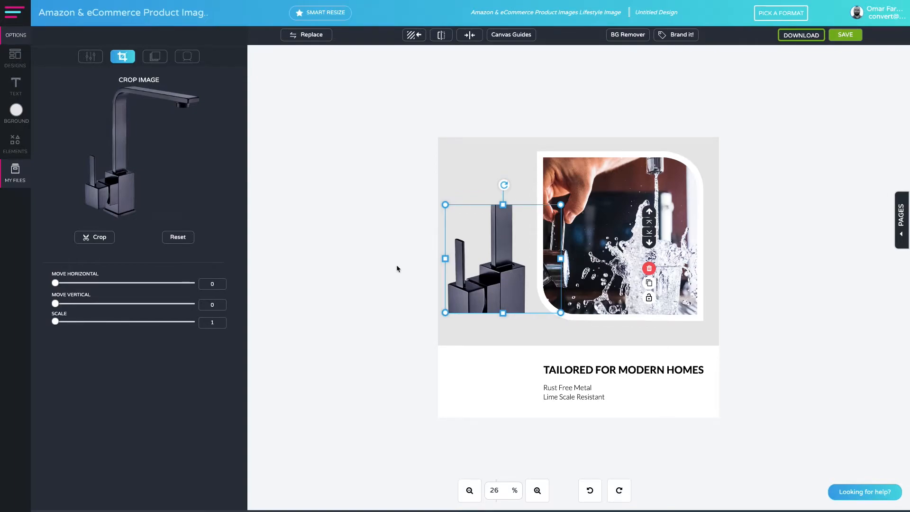
Shift the cropped faucet image to 79 horizontally and 594 vertically inside its crop, then reset the crop.
drag(55, 283, 157, 309)
mouse_move(55, 321)
mouse_down()
mouse_move(76, 326)
mouse_move(46, 318)
mouse_up()
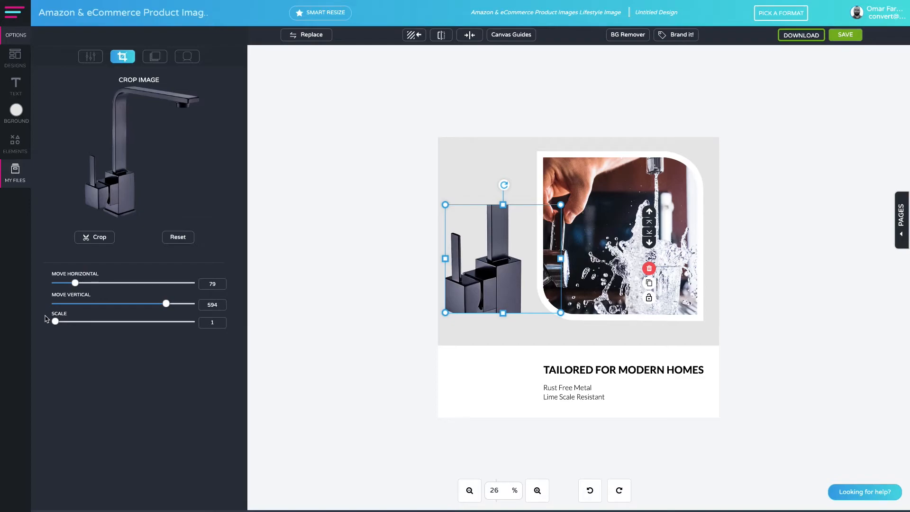
click(174, 240)
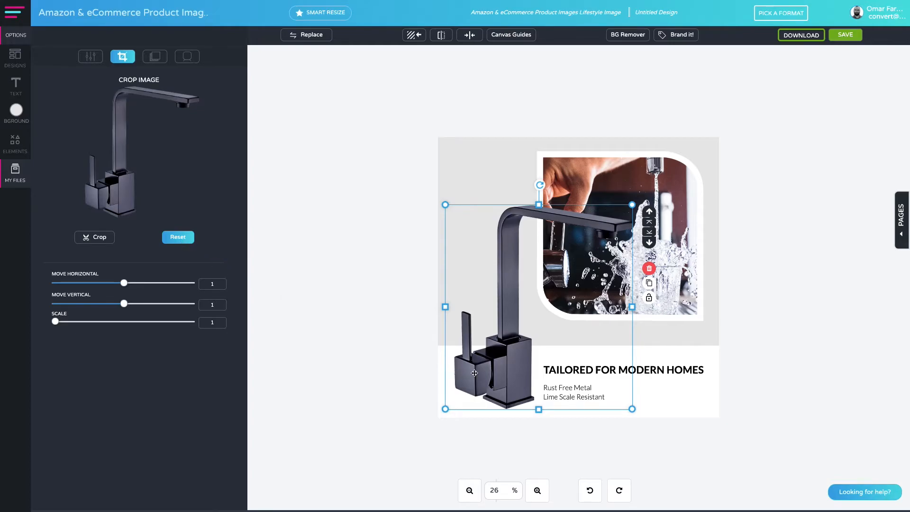
double_click(476, 372)
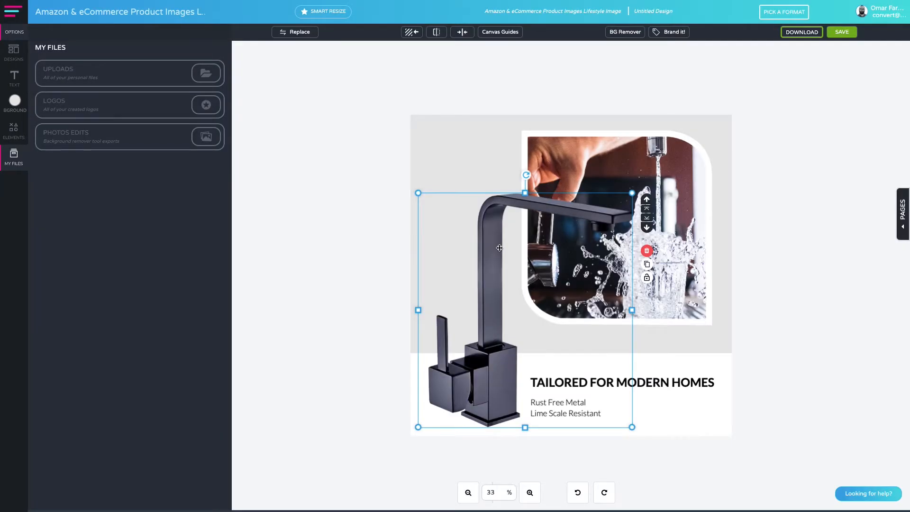
Enlarge the framed water-splash photo and move it left so that it extends behind the faucet and the headline.
click(454, 193)
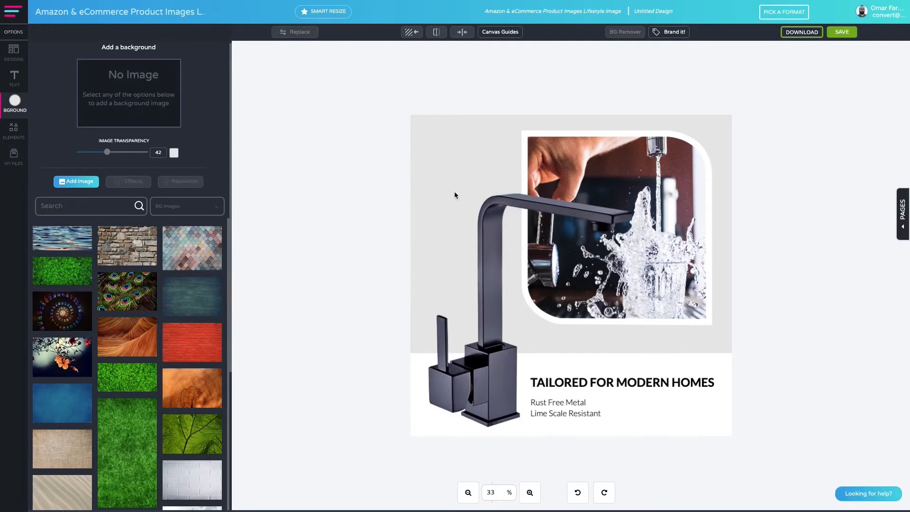
click(633, 176)
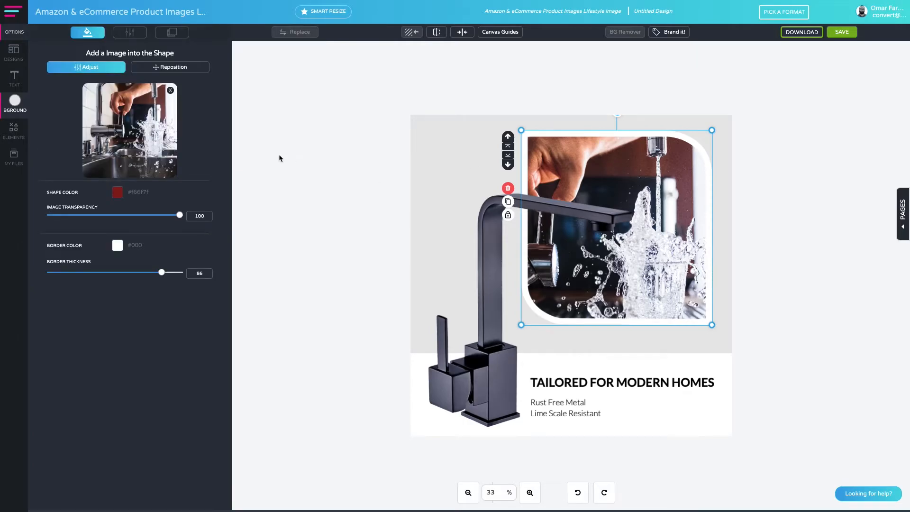
mouse_move(171, 154)
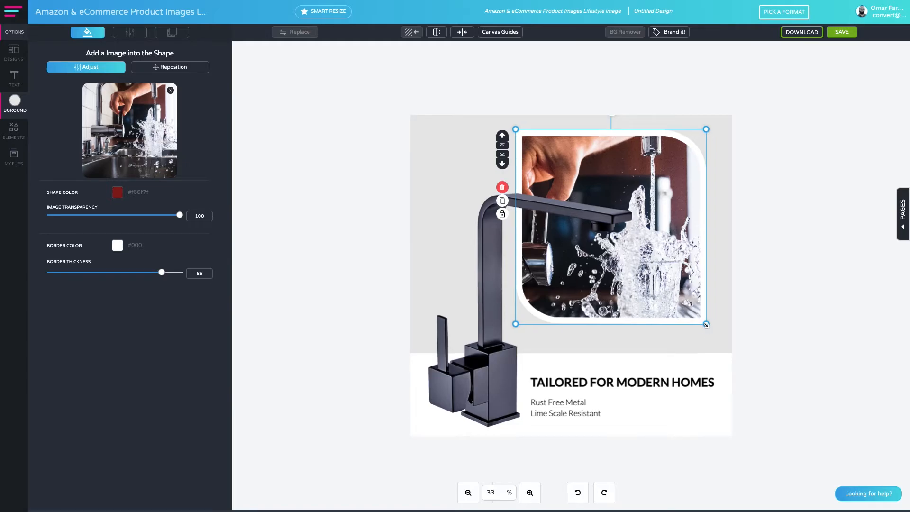
drag(708, 324, 775, 400)
drag(672, 178, 604, 178)
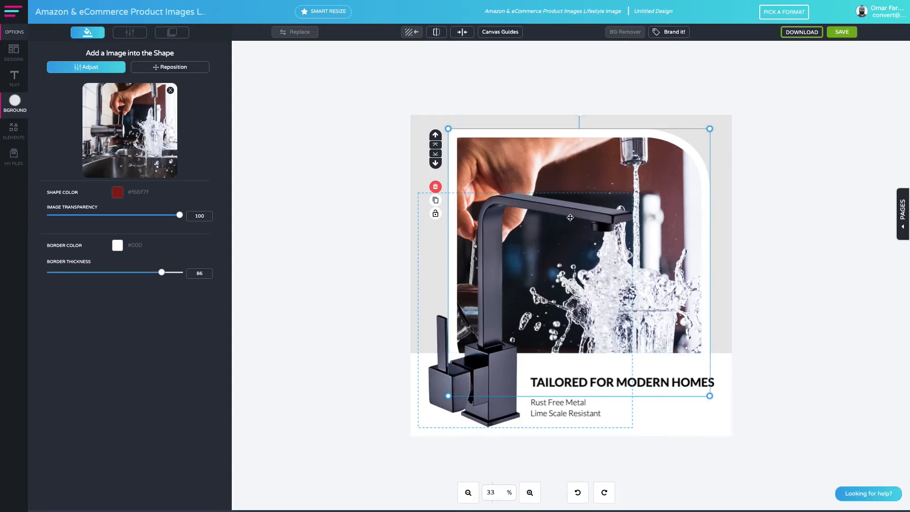
Bring the framed photo in front of the faucet and headline, then send it behind them again.
click(436, 137)
click(436, 136)
click(436, 137)
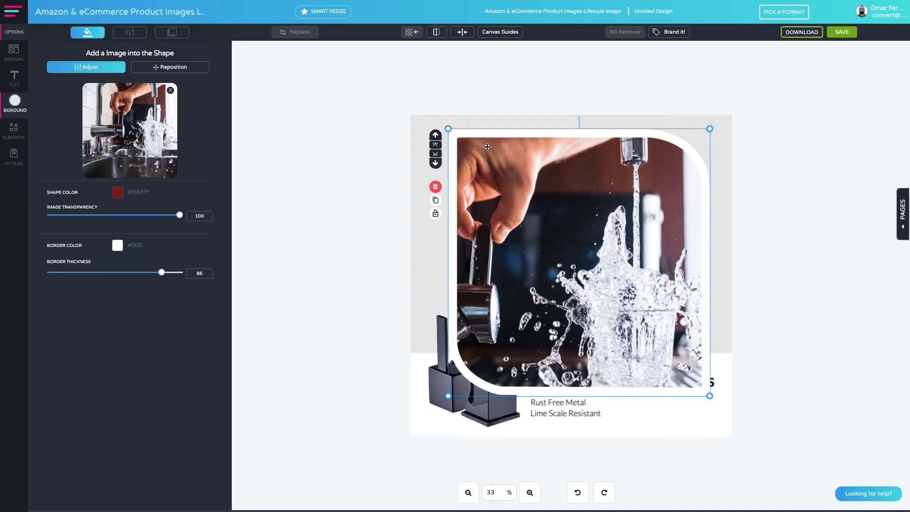
click(437, 157)
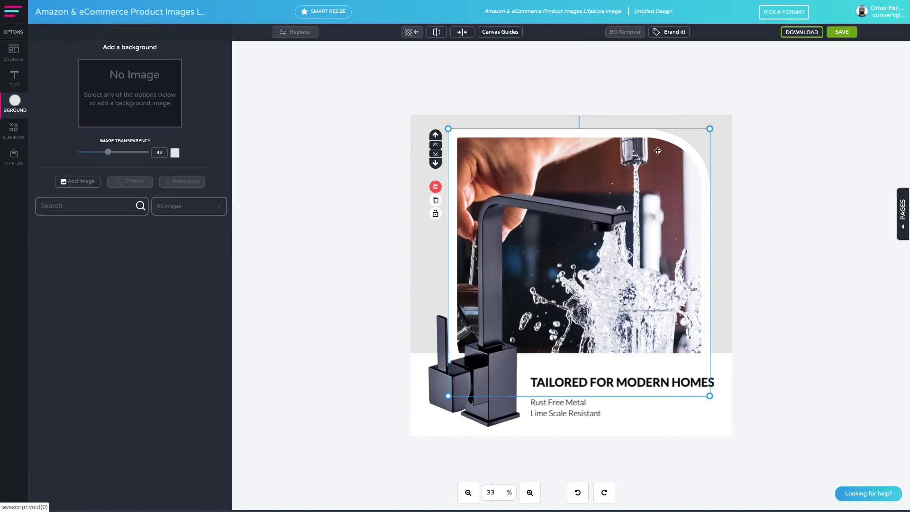
Shrink the framed photo, move it to the grey area's upper right, and nudge the faucet slightly right.
drag(712, 128, 653, 187)
drag(625, 194, 694, 142)
drag(570, 216, 583, 215)
Enlarge the framed photo slightly, move it a little lower within the grey area, and deselect it.
click(654, 251)
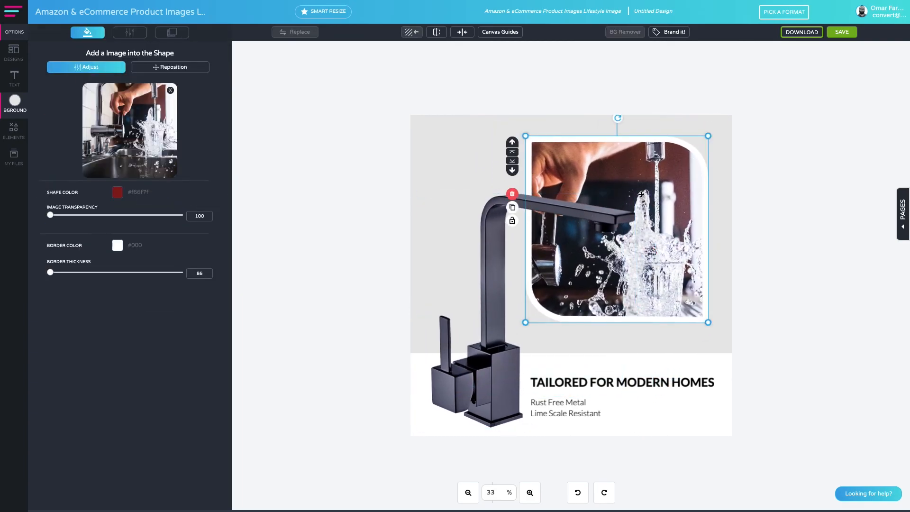
drag(525, 323, 519, 328)
drag(695, 312, 697, 317)
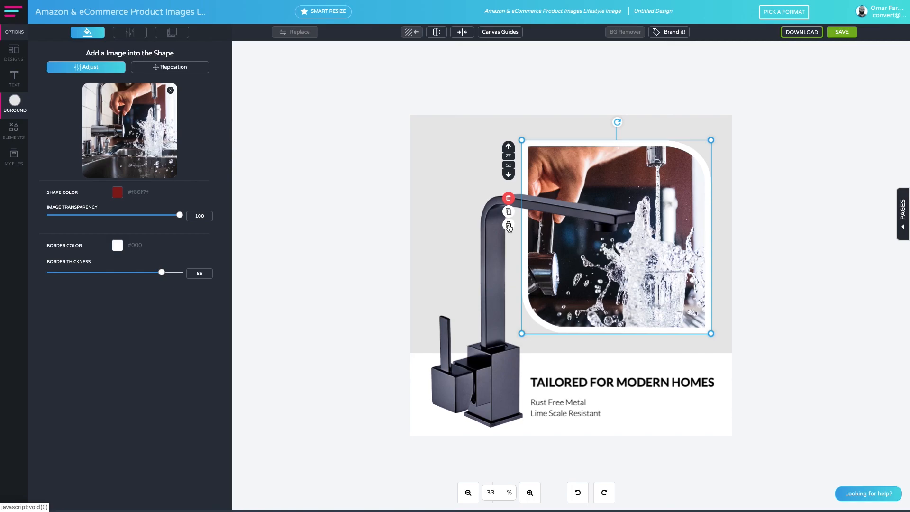
click(434, 149)
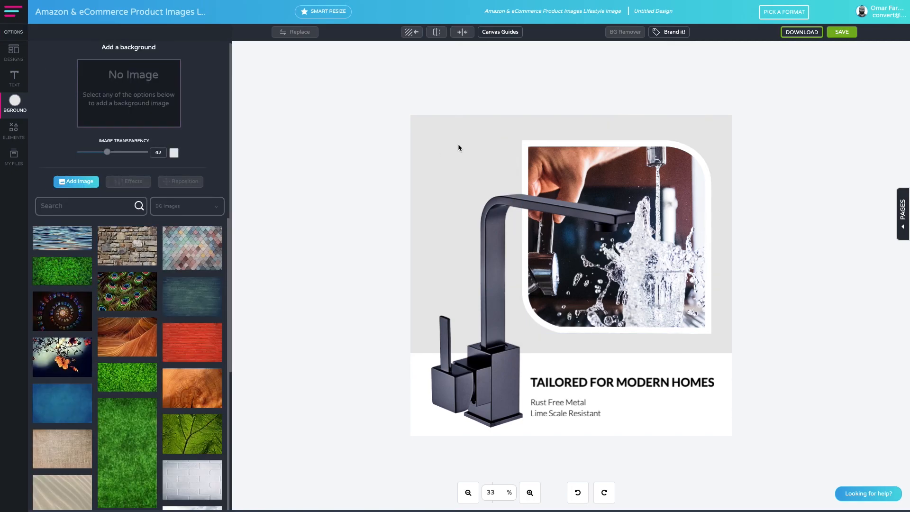